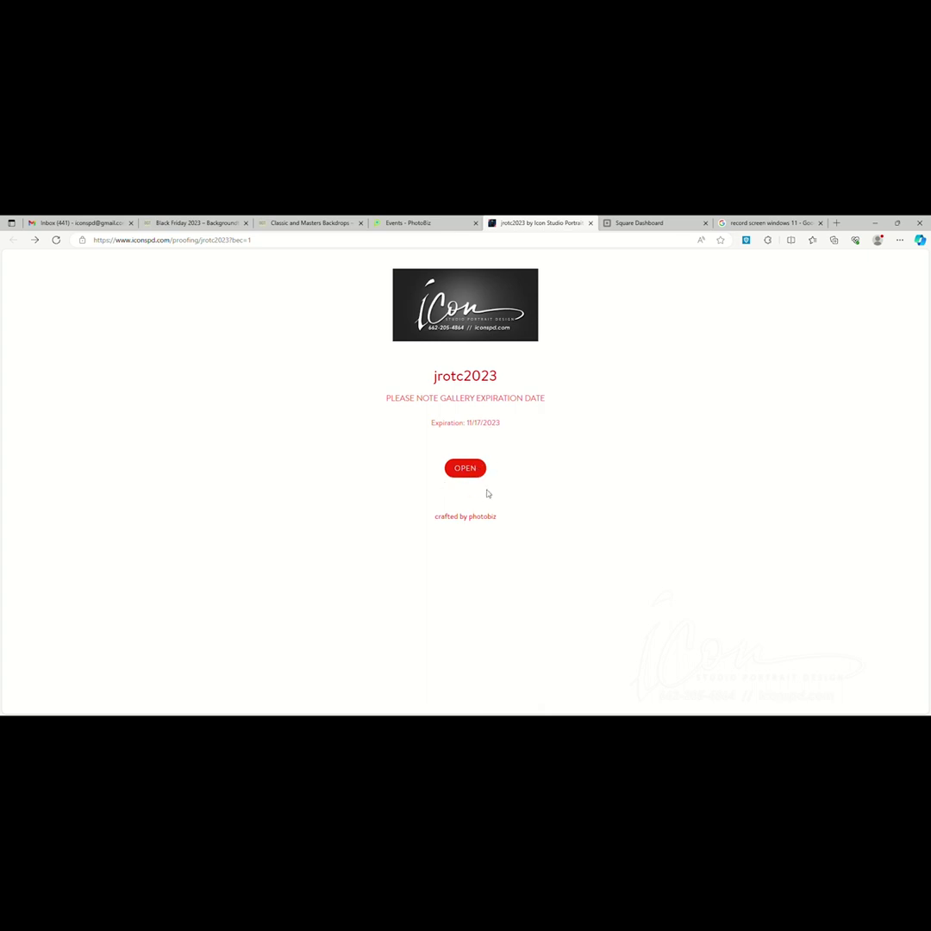
# - Open the jrotc2023 proofing gallery from its landing page
pyautogui.click(465, 469)
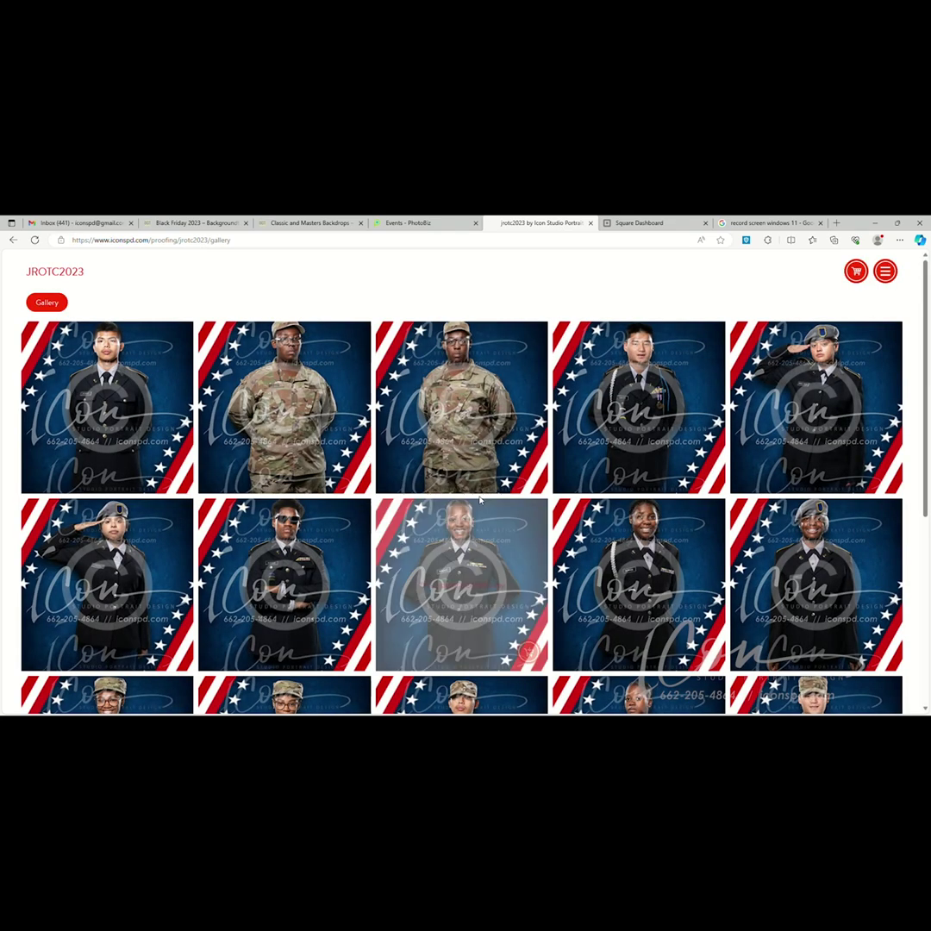
# - Choose photo THS_jrotcbnr-24124 copy at the end of the gallery and list its Icon Events 2023 packages
pyautogui.scroll(-2, 610, 476)
pyautogui.scroll(-2, 610, 476)
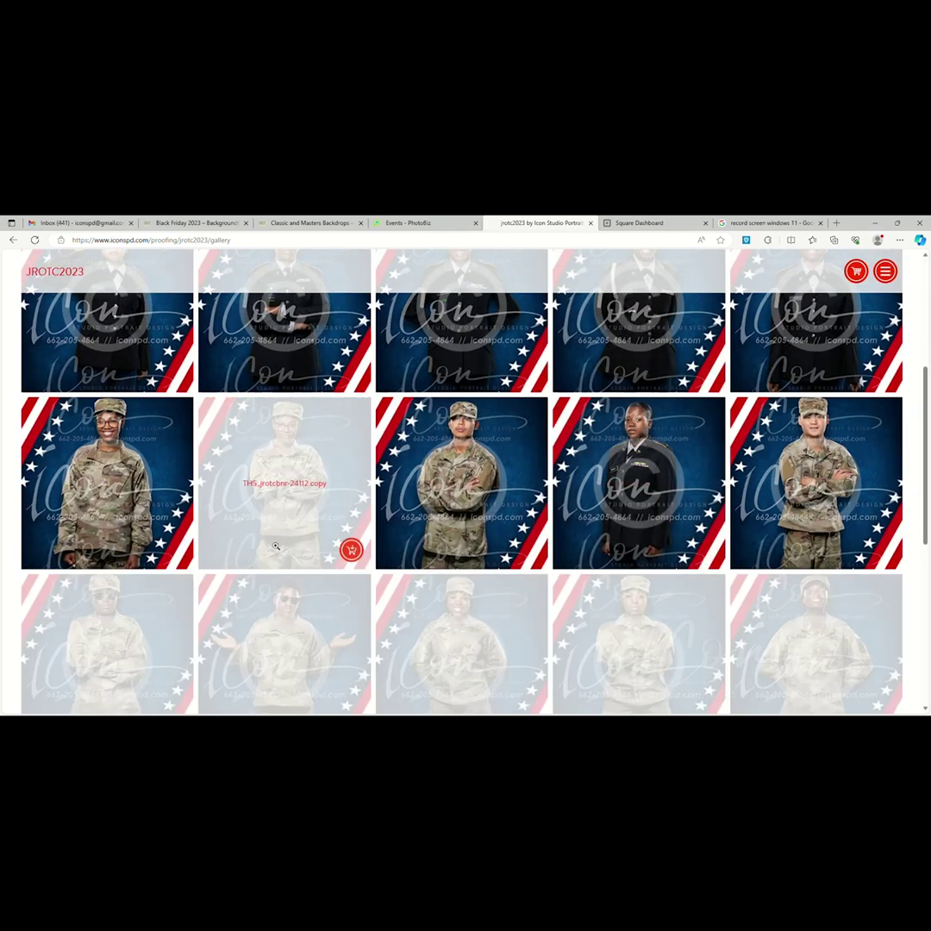
pyautogui.scroll(-2, 446, 485)
pyautogui.scroll(-4, 446, 485)
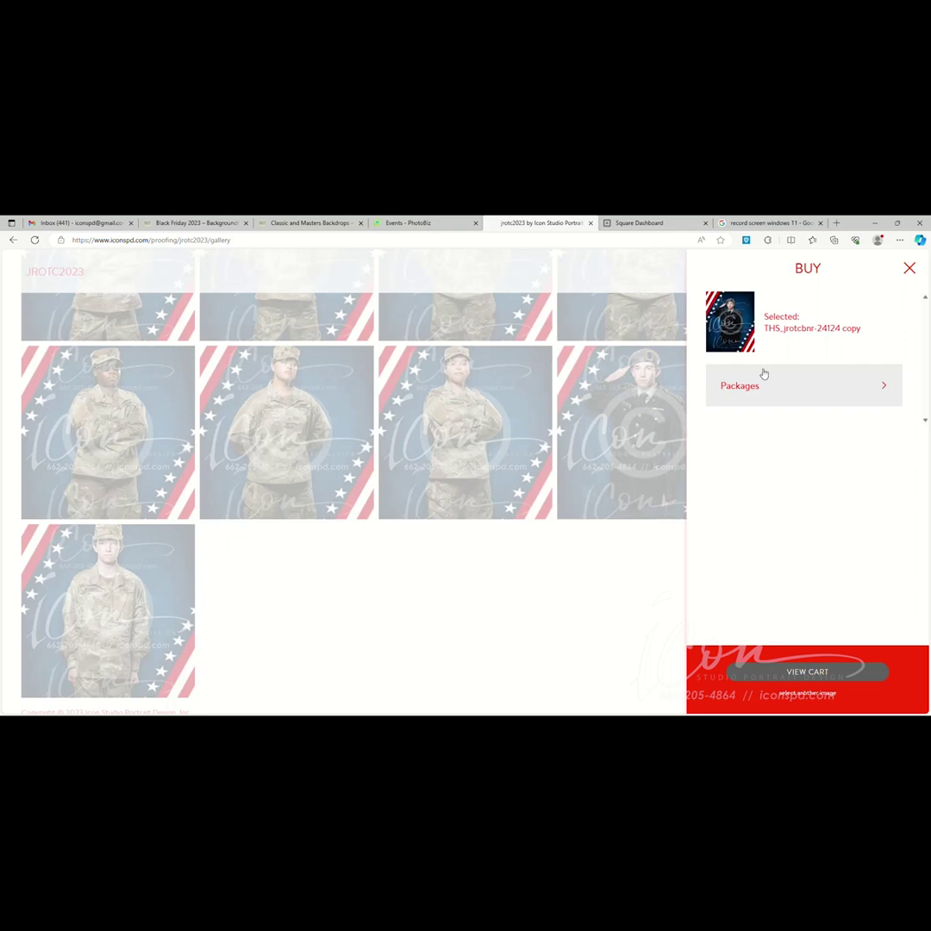
pyautogui.click(740, 388)
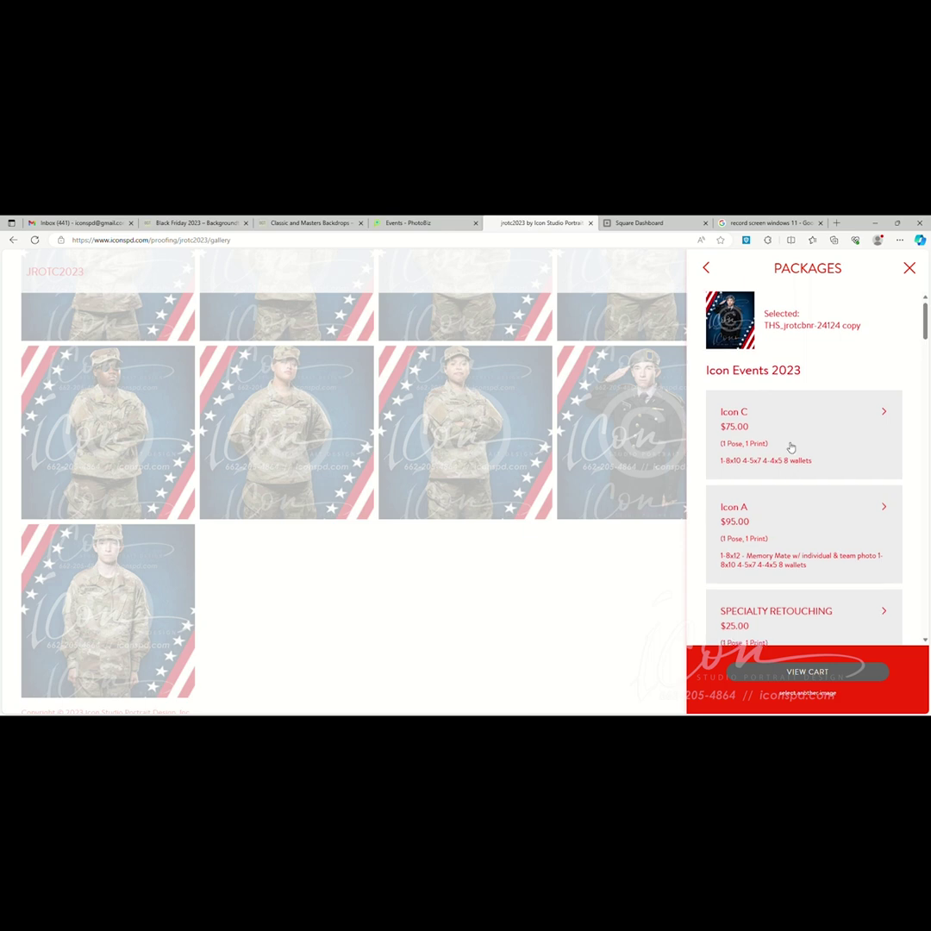
# - Add an Icon G package ($40.00) with THS_jrotcbnr-24124 copy as its pose, then return to the gallery
pyautogui.scroll(-4, 789, 446)
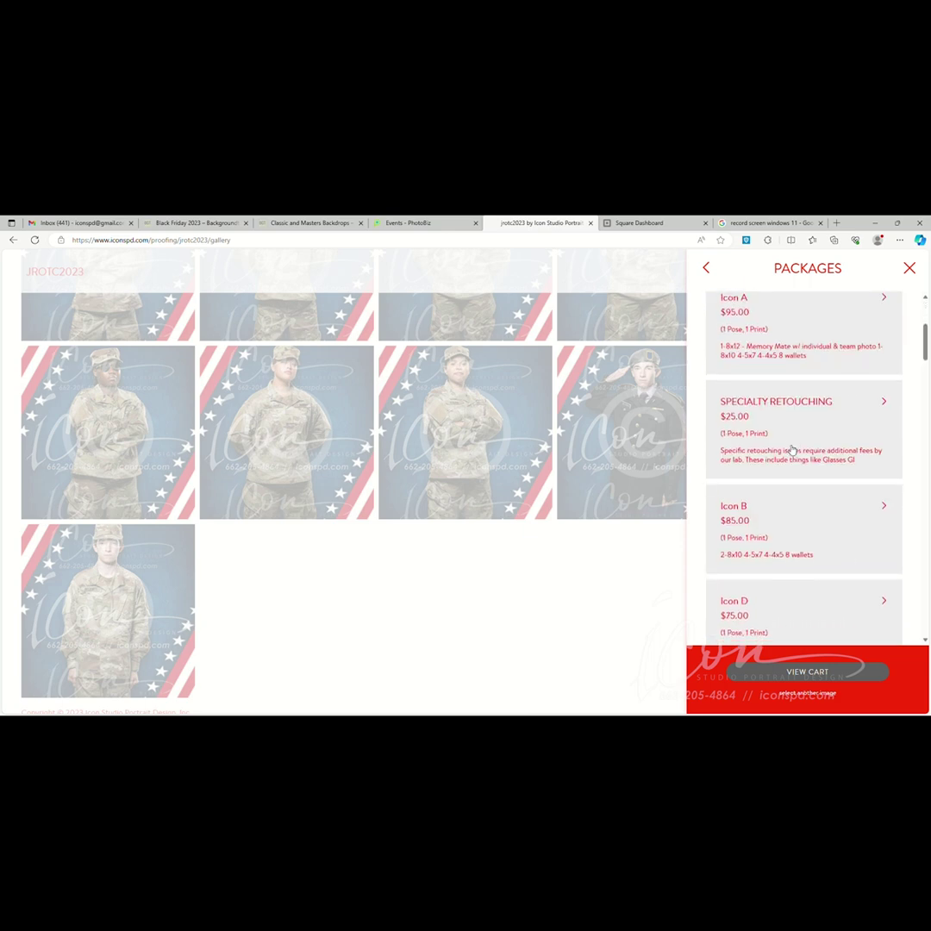
pyautogui.scroll(-1, 791, 450)
pyautogui.scroll(-2, 791, 452)
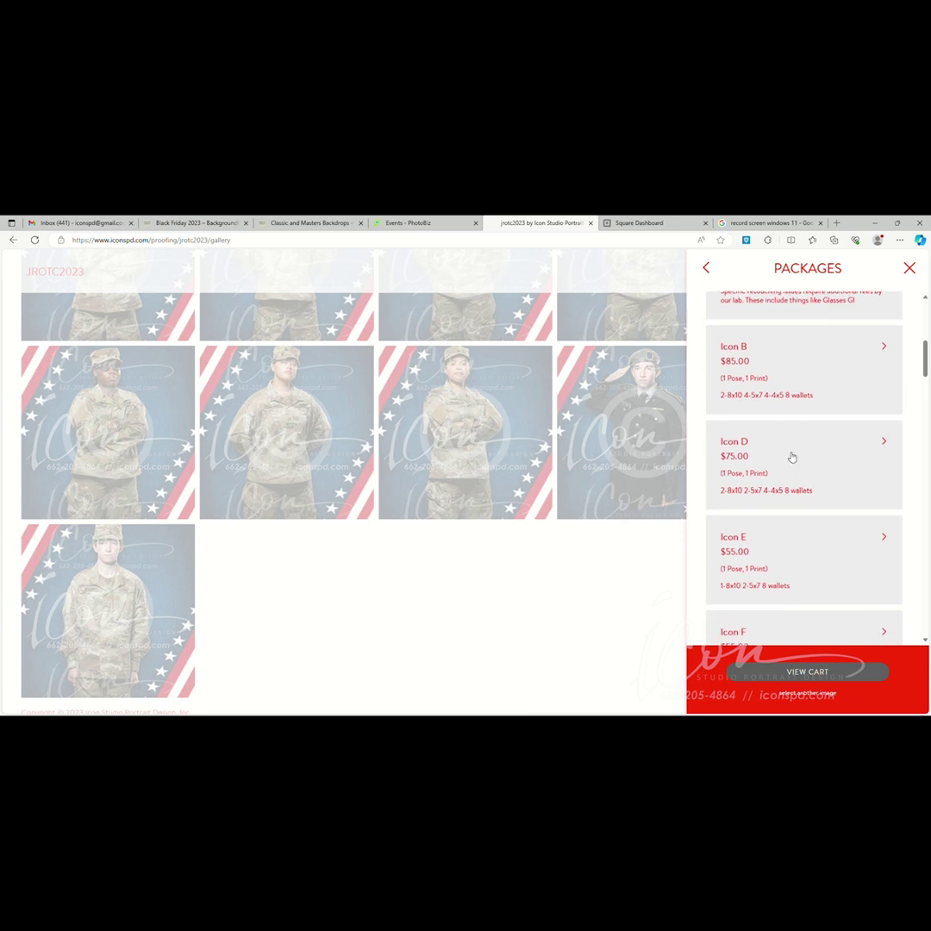
pyautogui.scroll(-1, 765, 408)
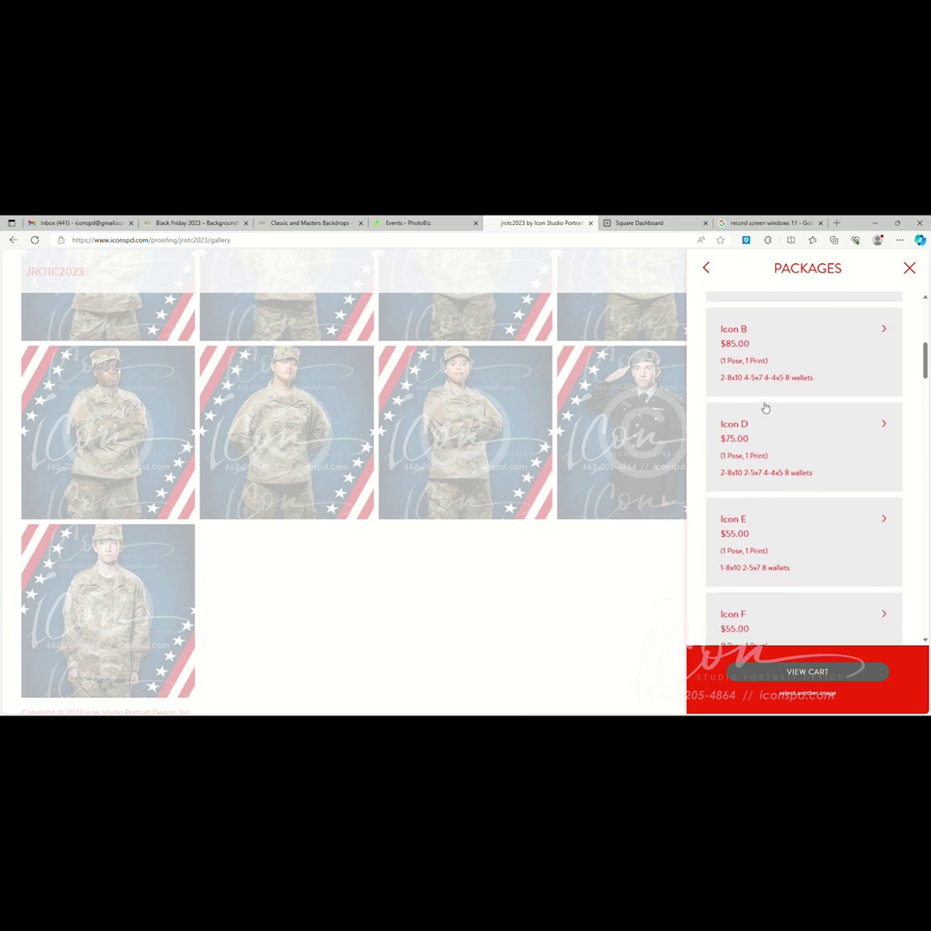
pyautogui.scroll(-3, 765, 408)
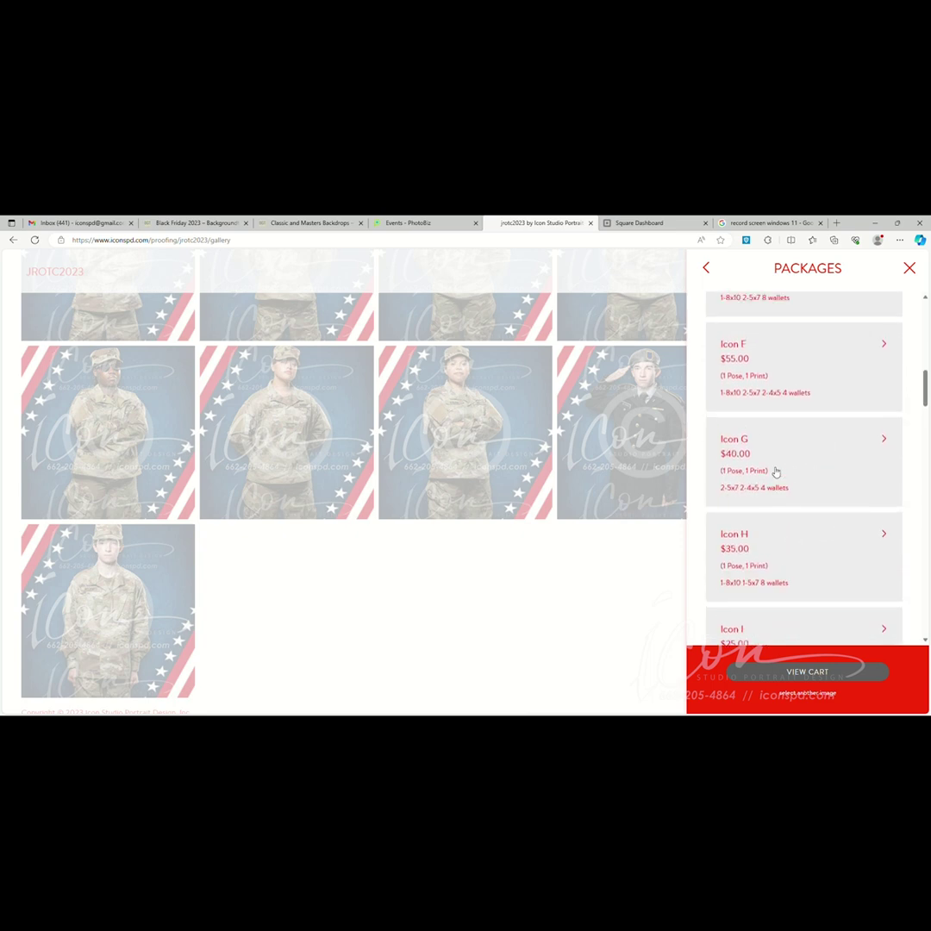
pyautogui.scroll(1, 759, 474)
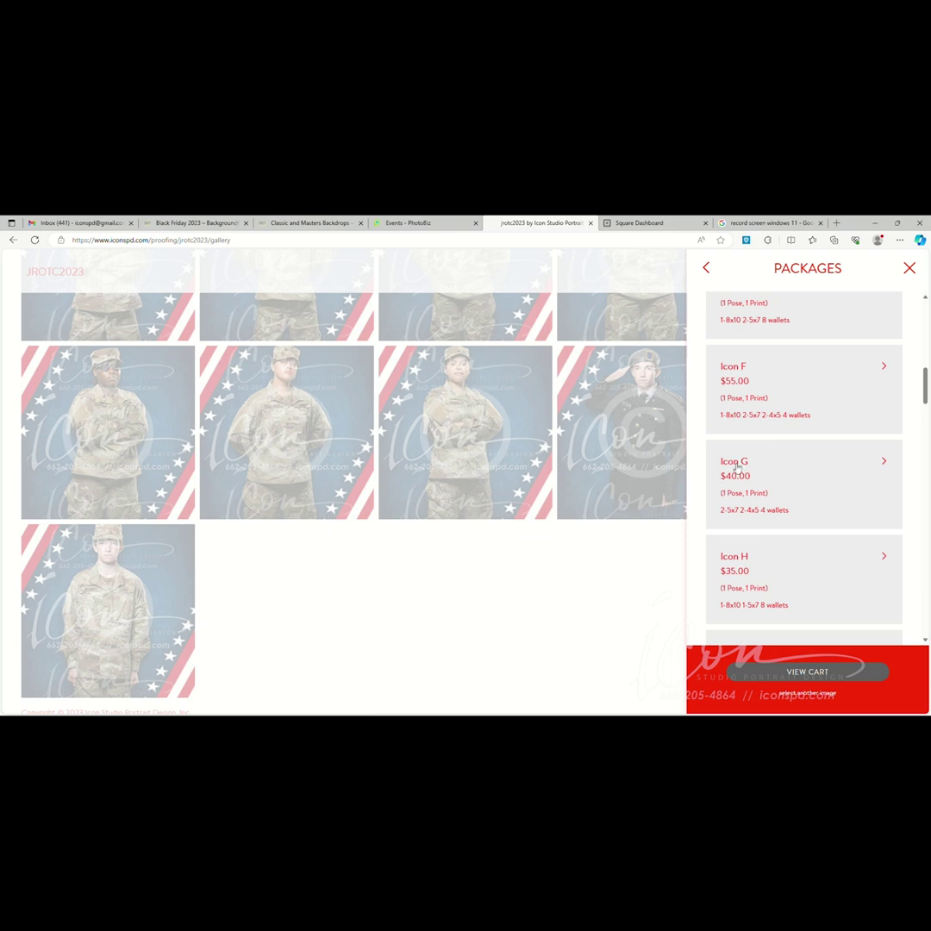
pyautogui.click(736, 466)
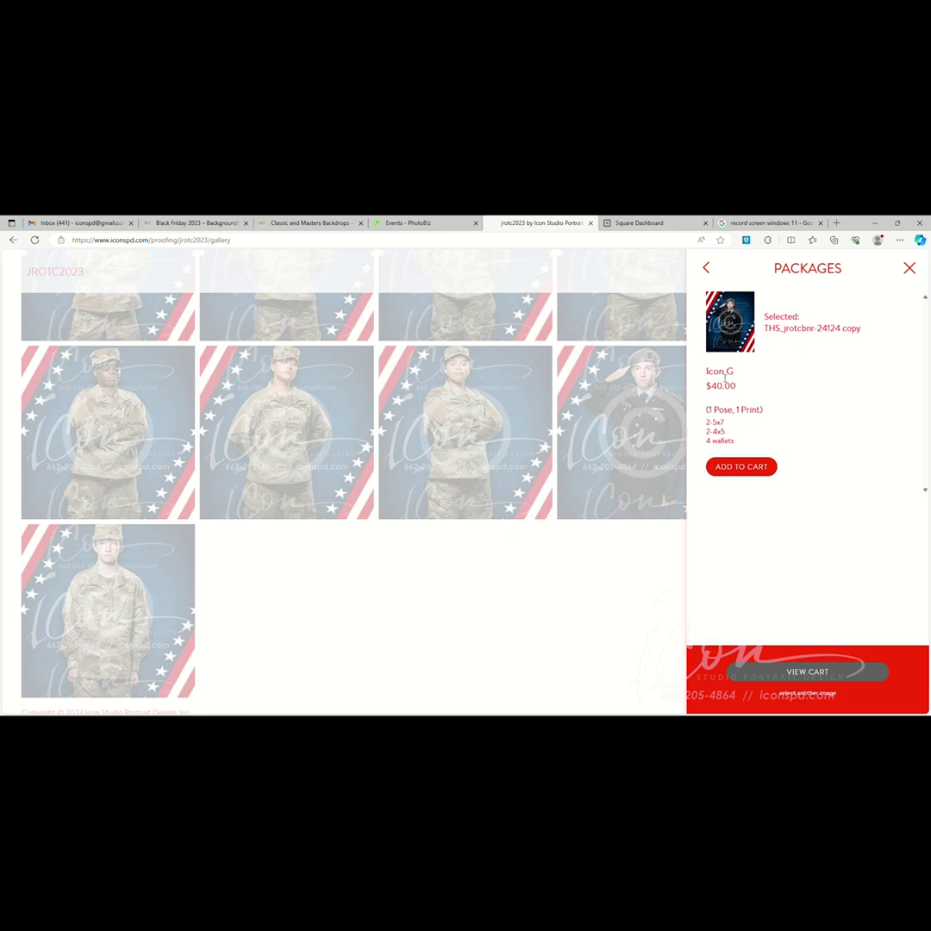
pyautogui.click(740, 467)
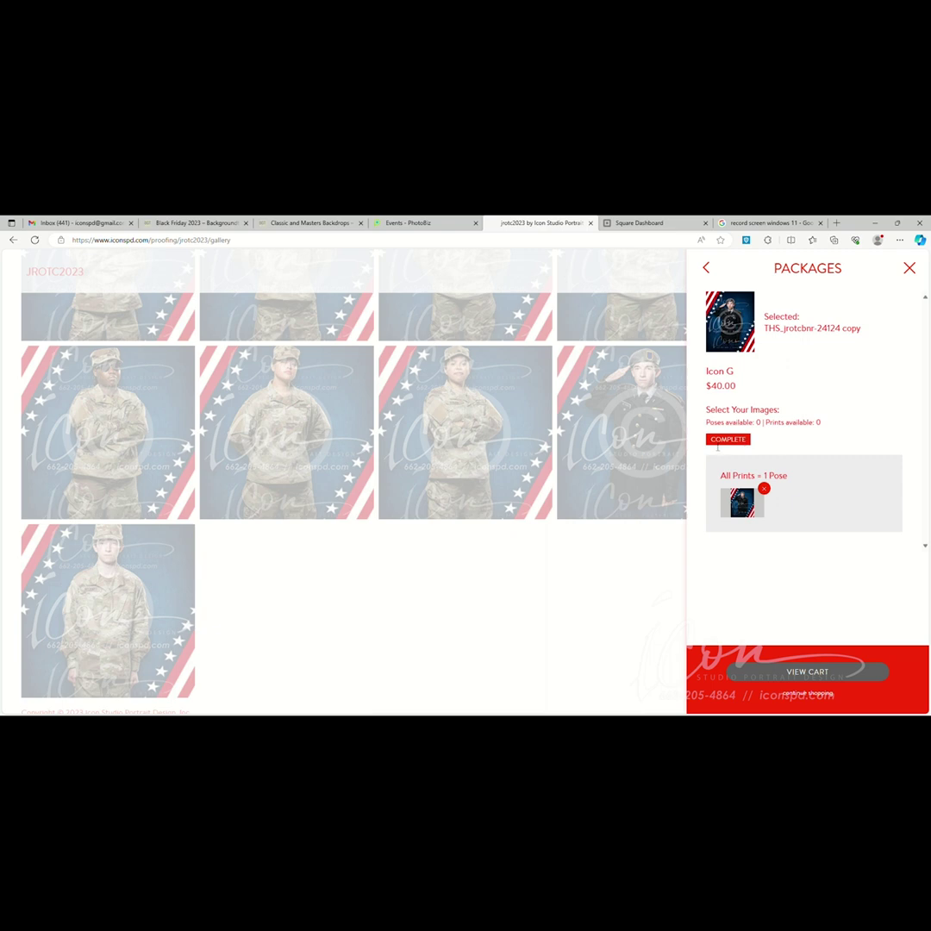
pyautogui.click(800, 695)
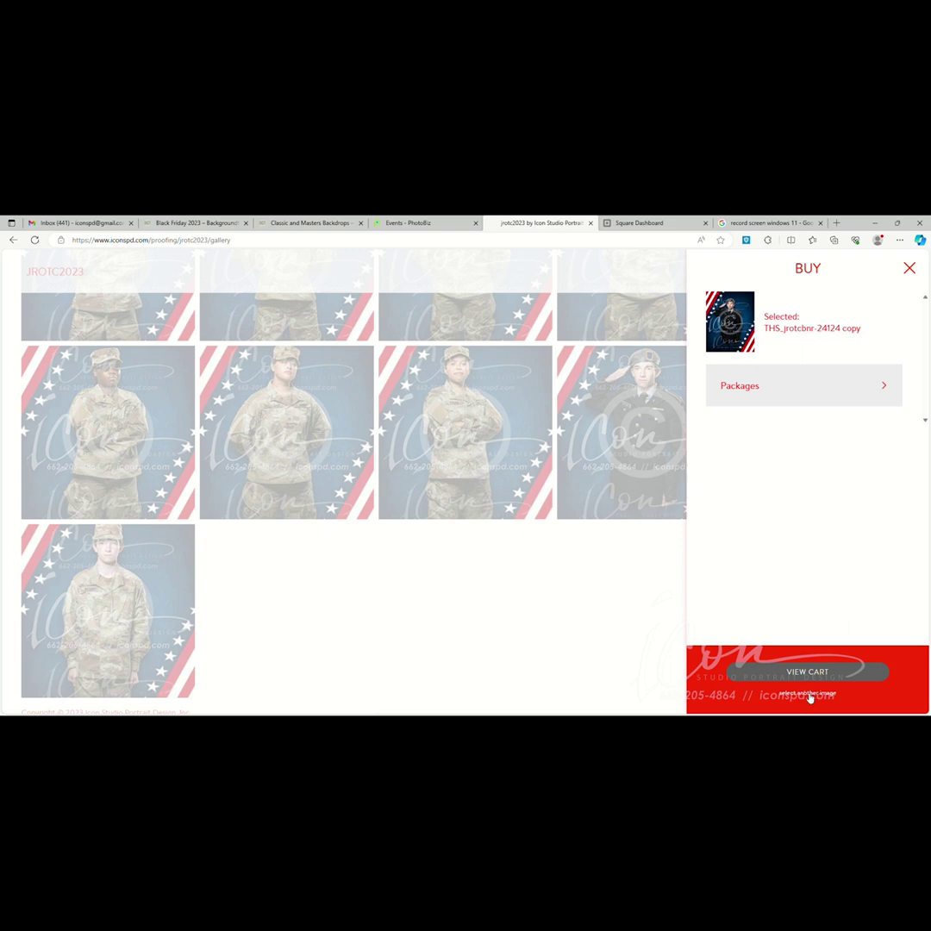
pyautogui.click(811, 697)
# - Add a second Icon G package ($40.00) for photo THS_jrotcbnr-24107 copy
pyautogui.moveTo(325, 414)
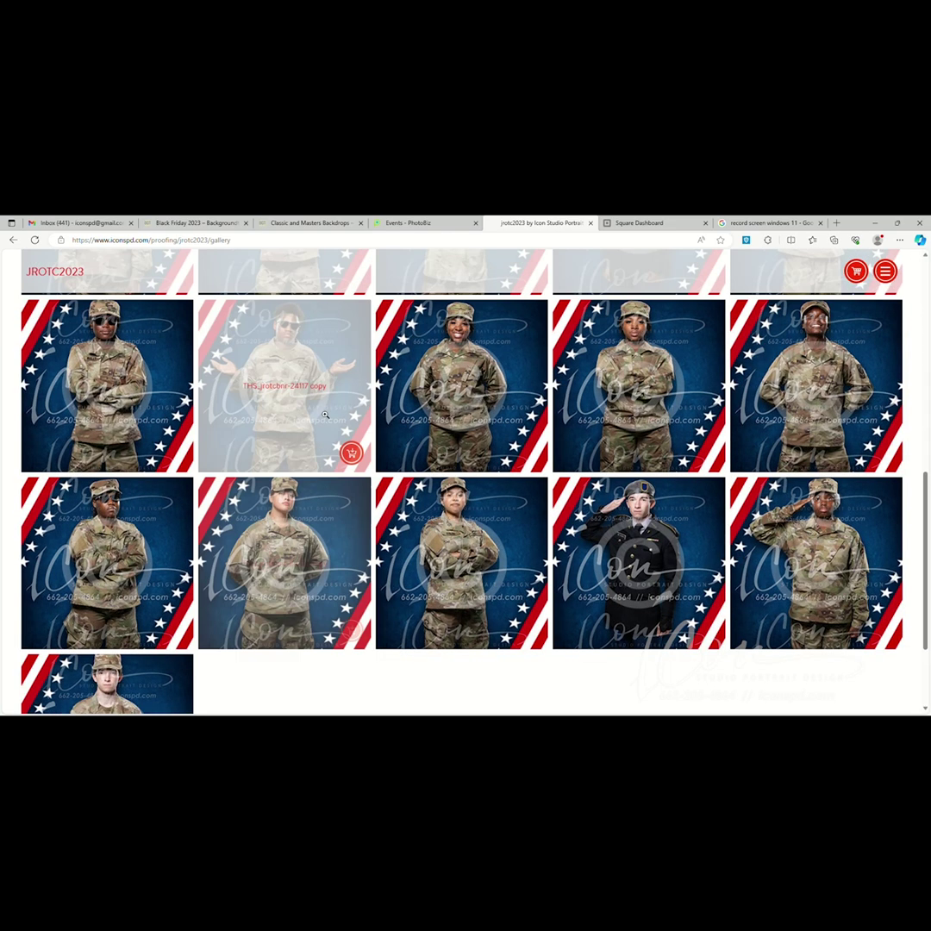
pyautogui.scroll(5, 325, 415)
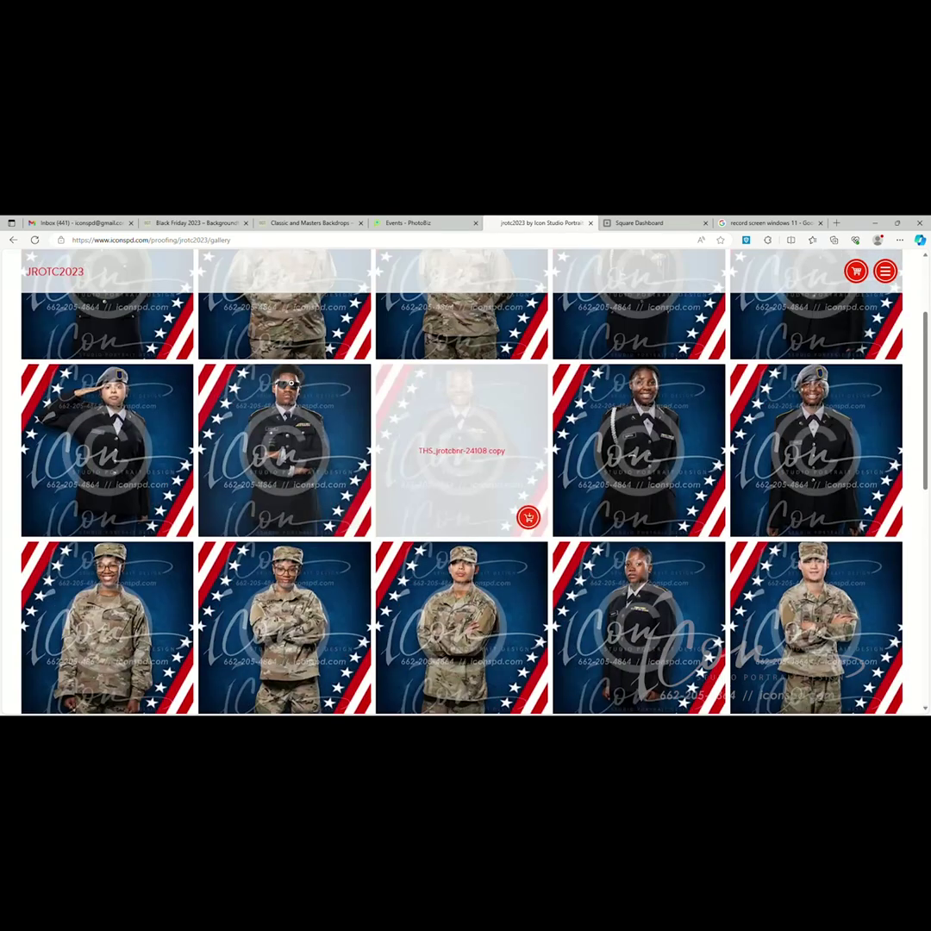
pyautogui.scroll(2, 528, 517)
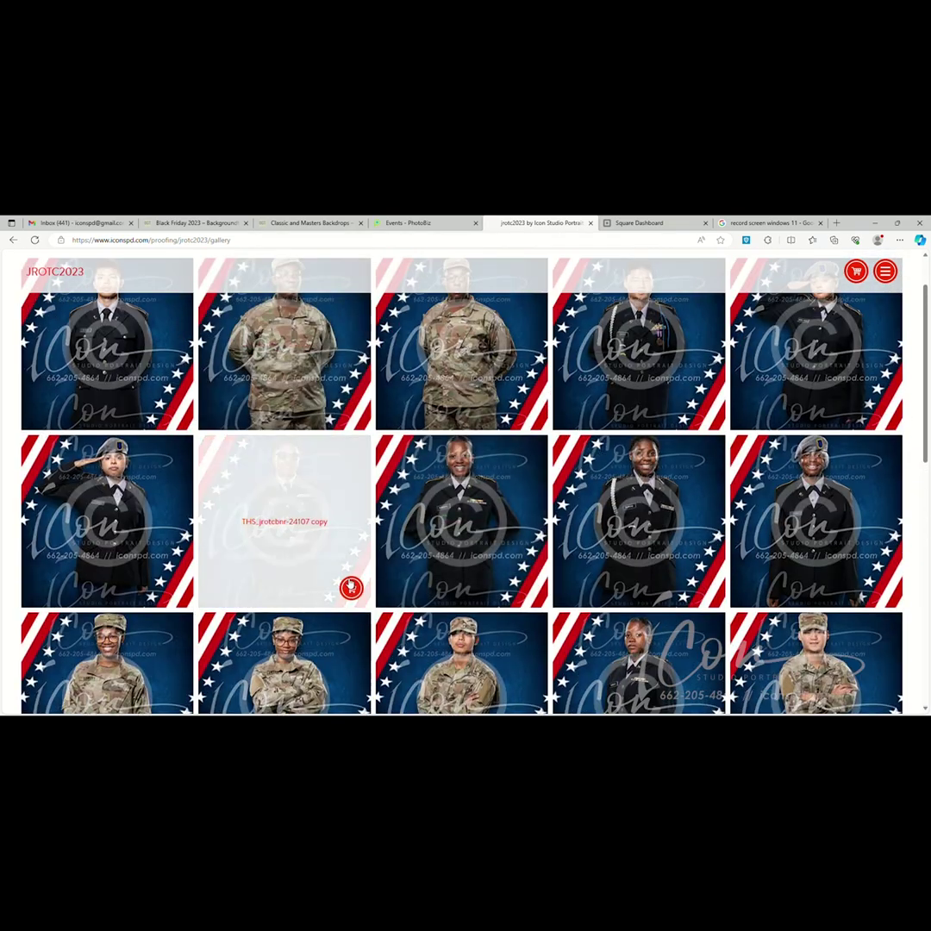
pyautogui.click(351, 589)
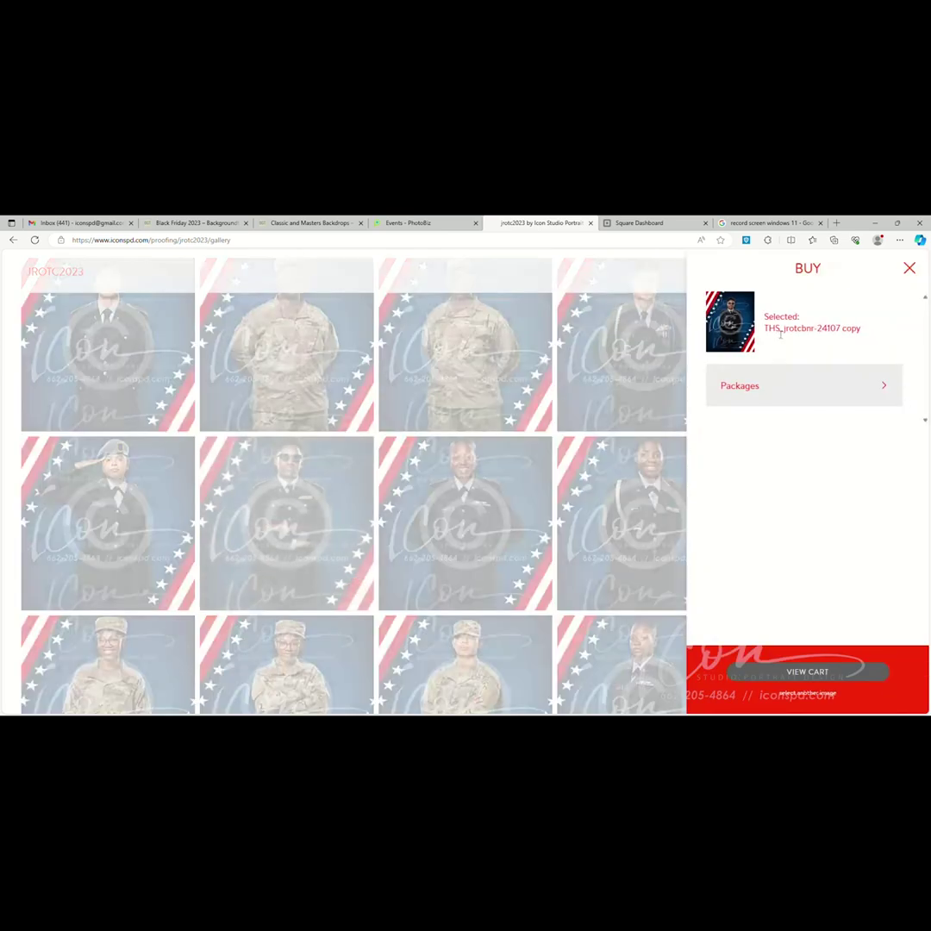
pyautogui.click(750, 391)
pyautogui.scroll(-2, 809, 430)
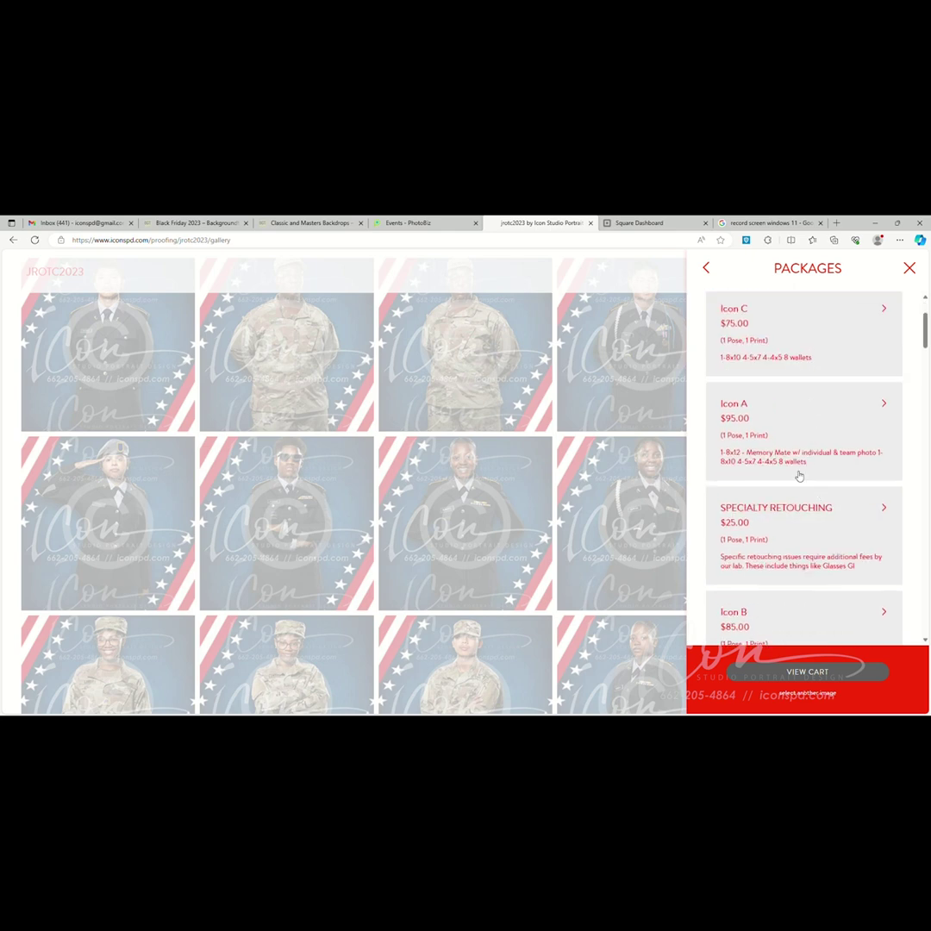
pyautogui.scroll(-6, 799, 476)
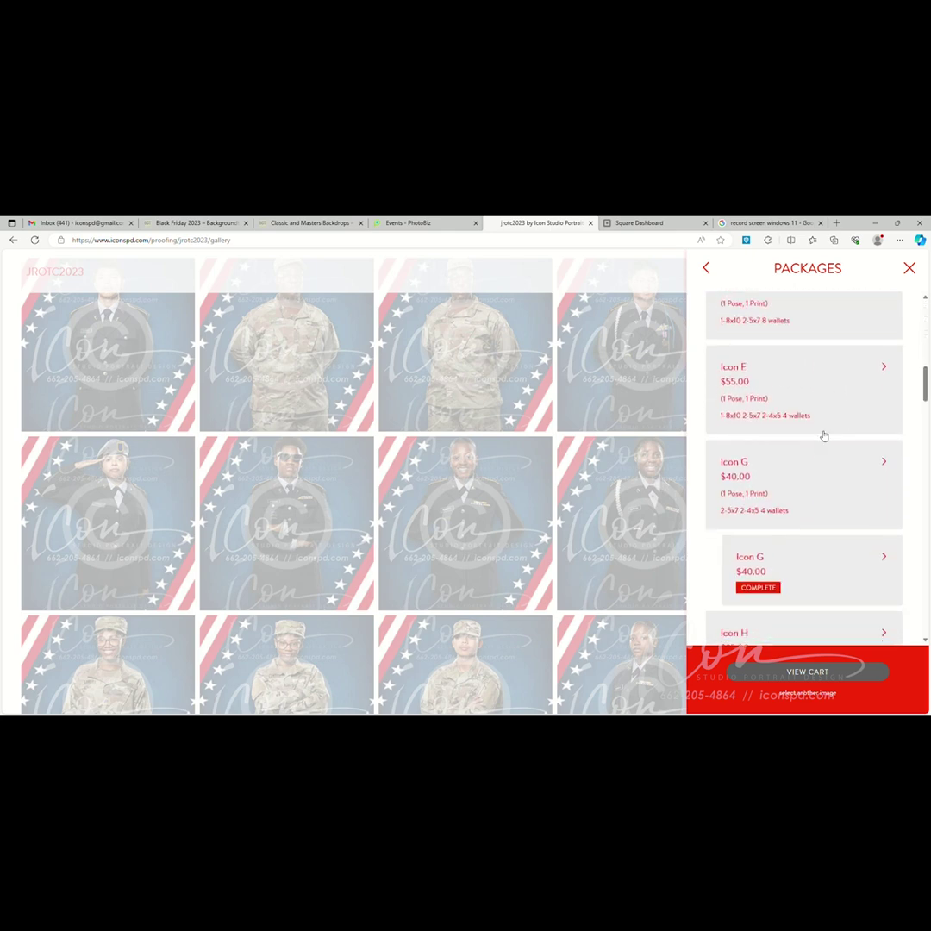
pyautogui.scroll(-1, 824, 435)
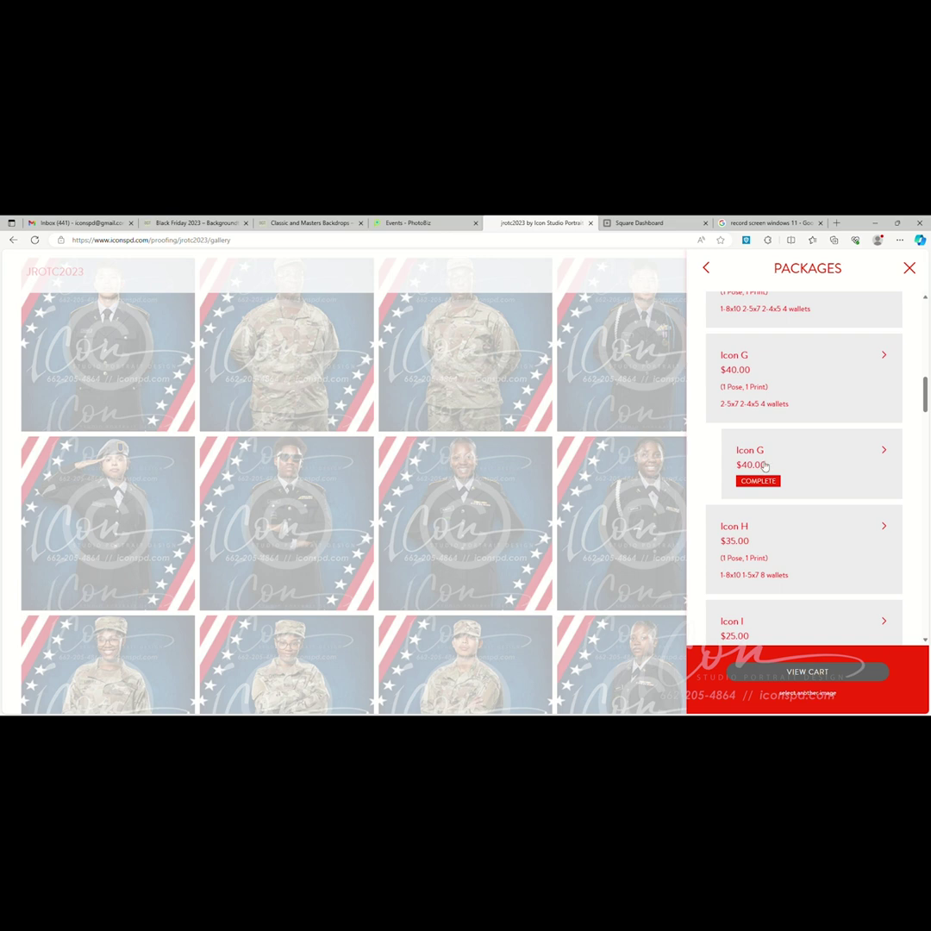
pyautogui.click(748, 374)
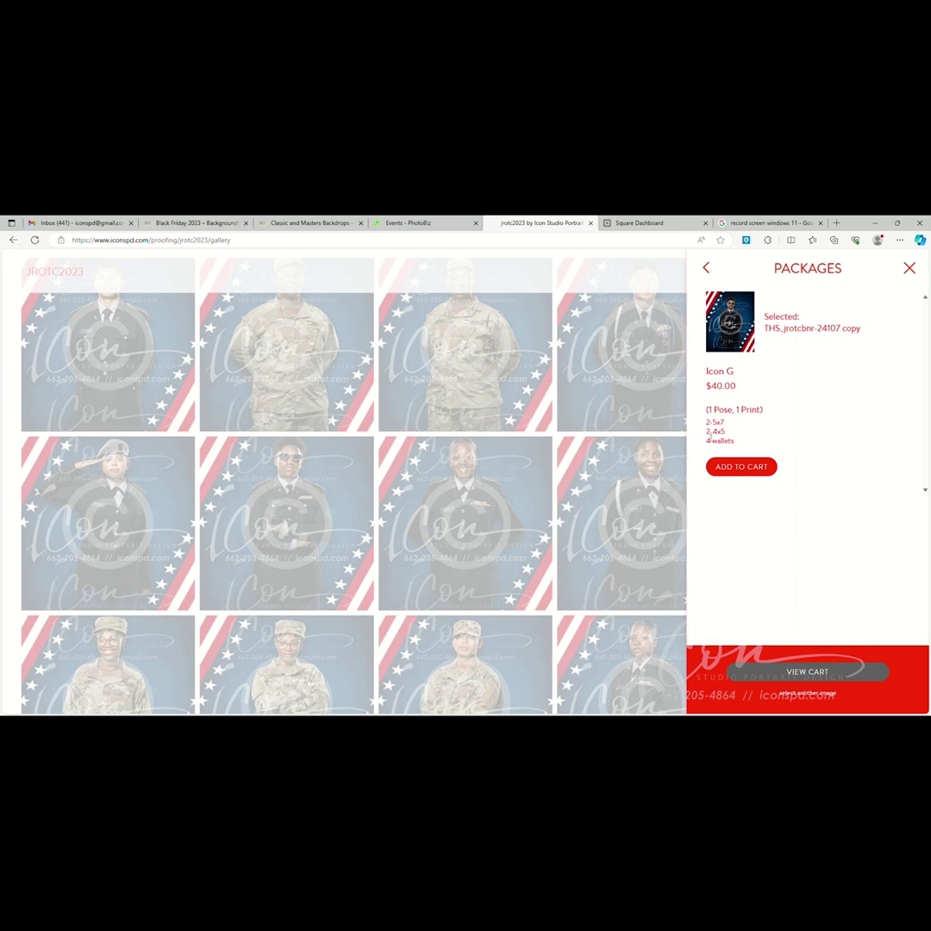
pyautogui.click(764, 466)
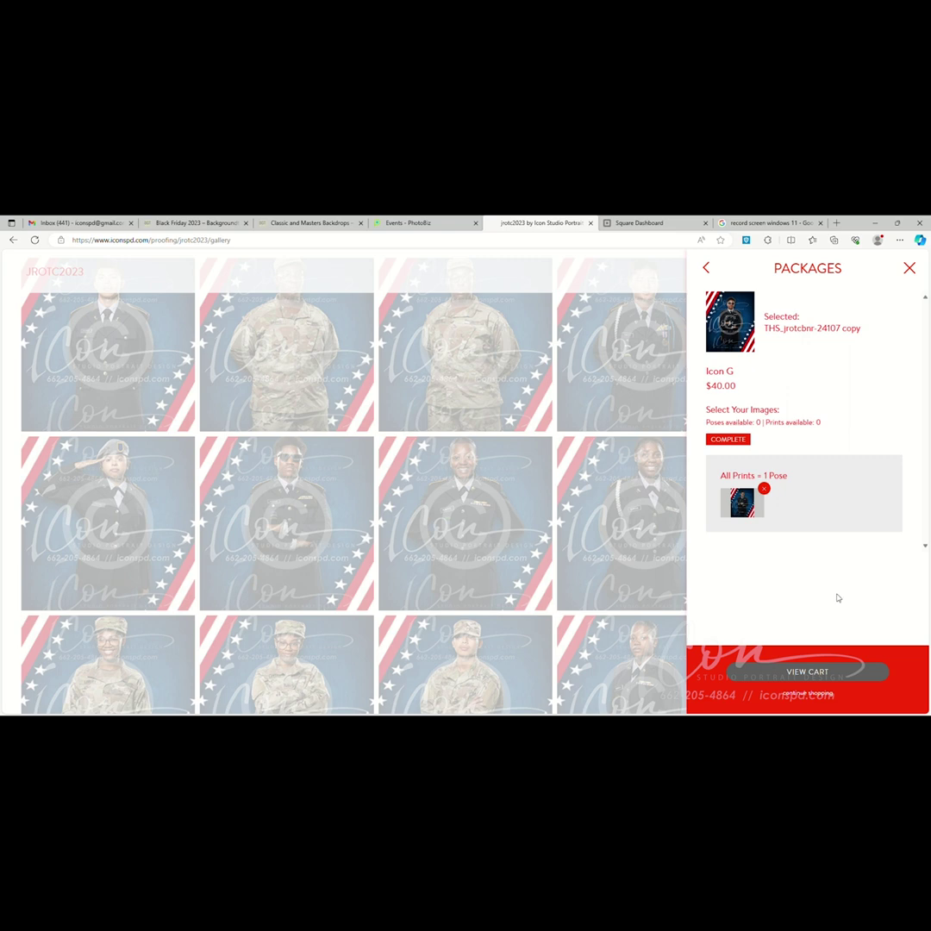
# - Return to the gallery and reopen the package list for THS_jrotcbnr-24107 copy
pyautogui.click(806, 695)
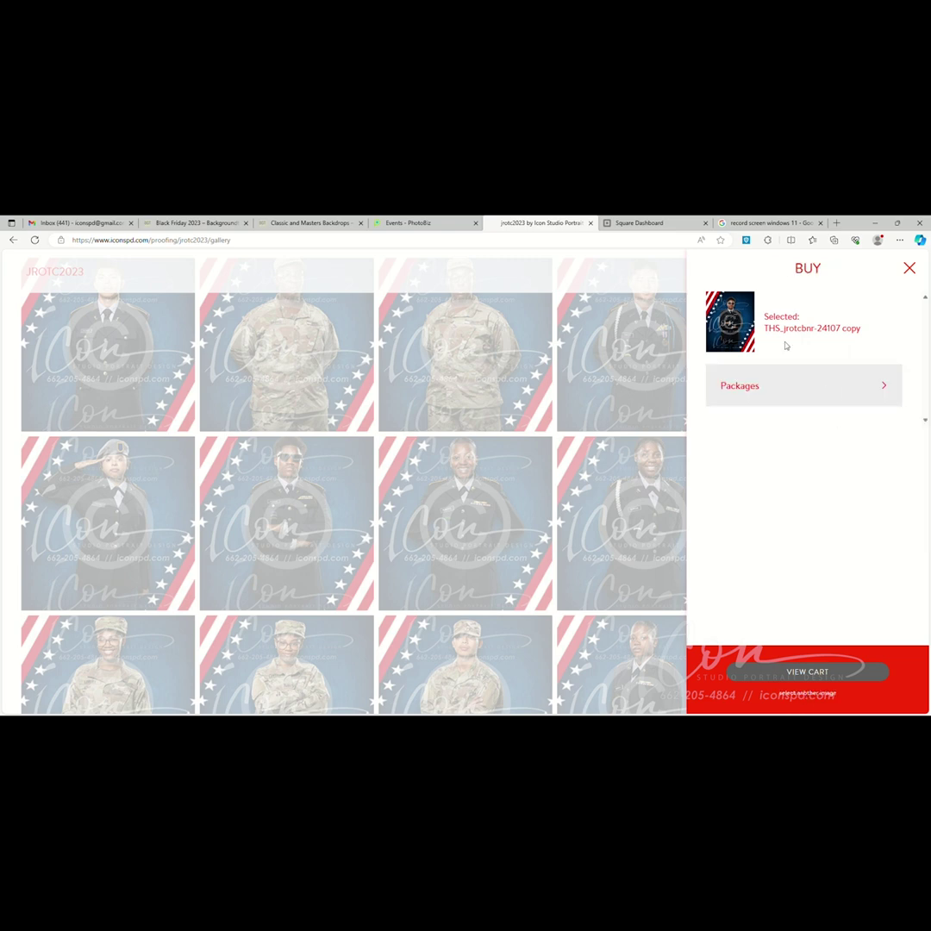
pyautogui.click(819, 694)
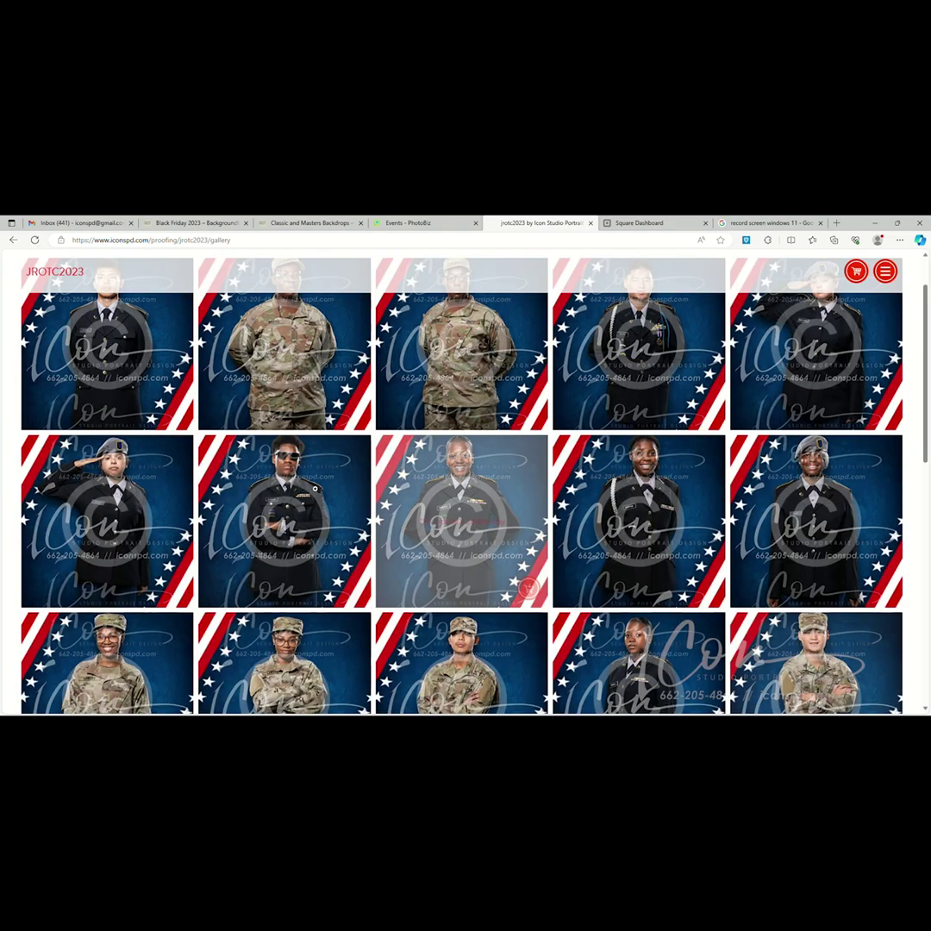
pyautogui.click(351, 589)
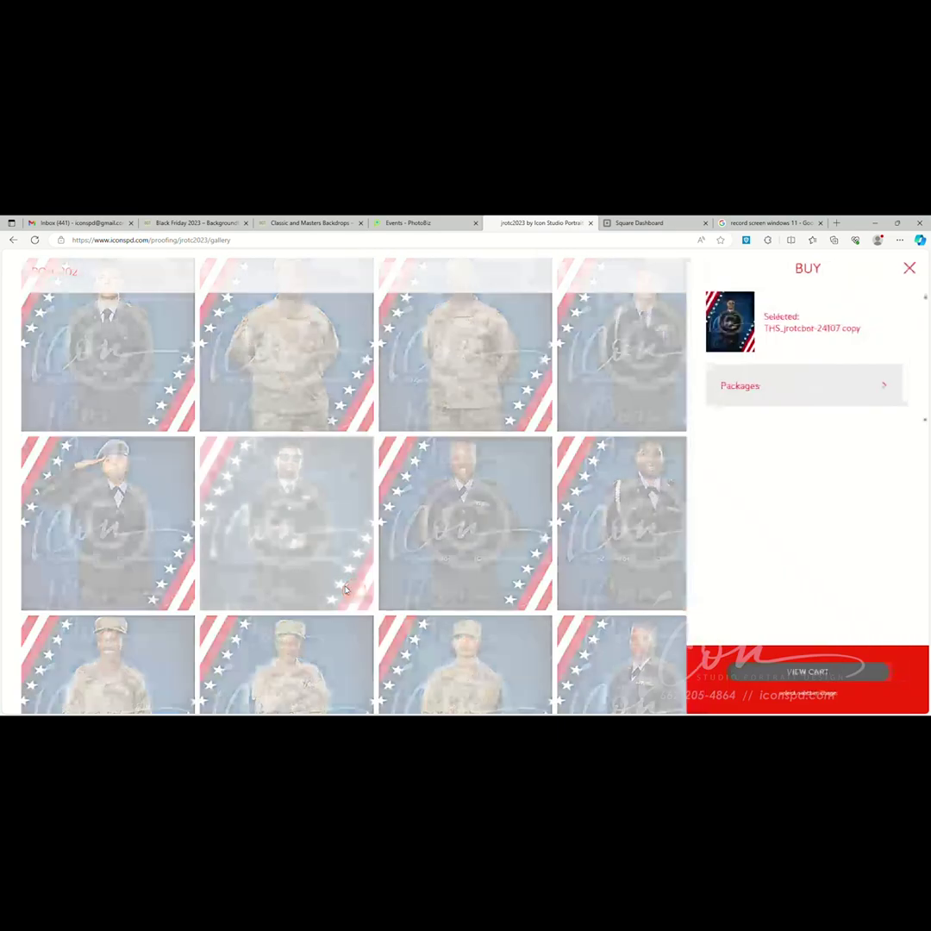
pyautogui.click(744, 388)
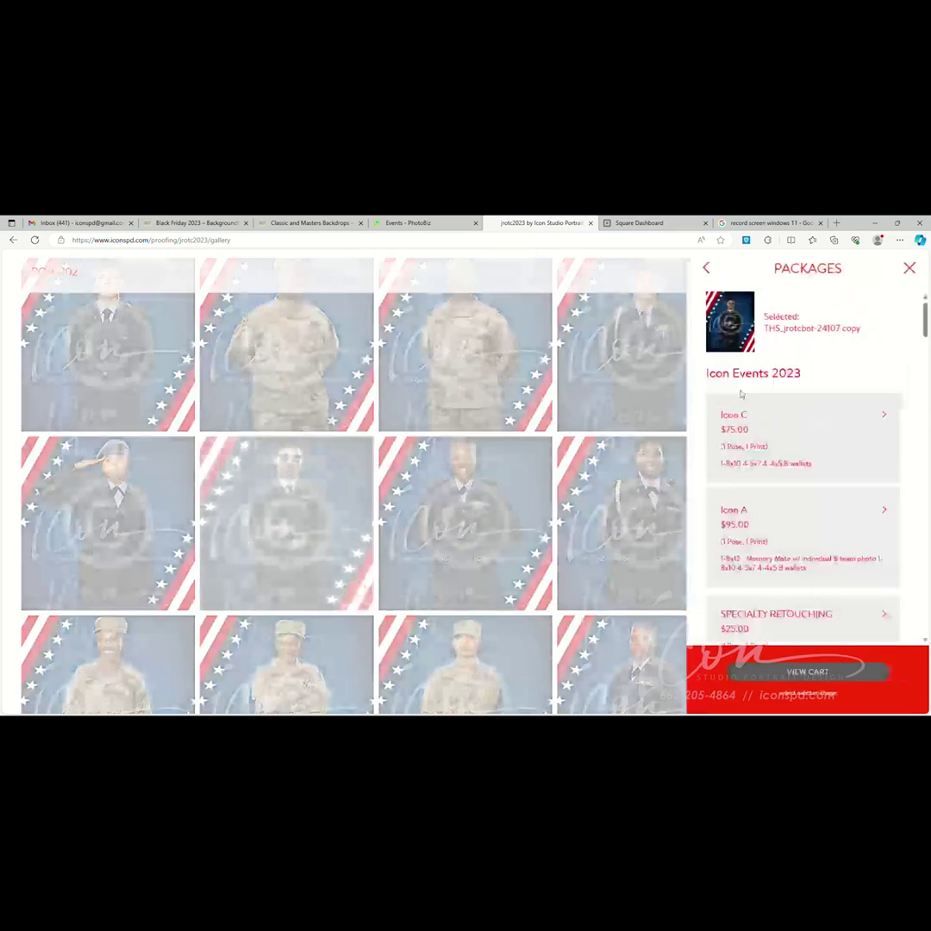
# - Add an Icon E package ($55.00: 1-8x10, 2-5x7, 8 wallets) for this photo
pyautogui.scroll(-5, 815, 436)
pyautogui.scroll(-6, 811, 447)
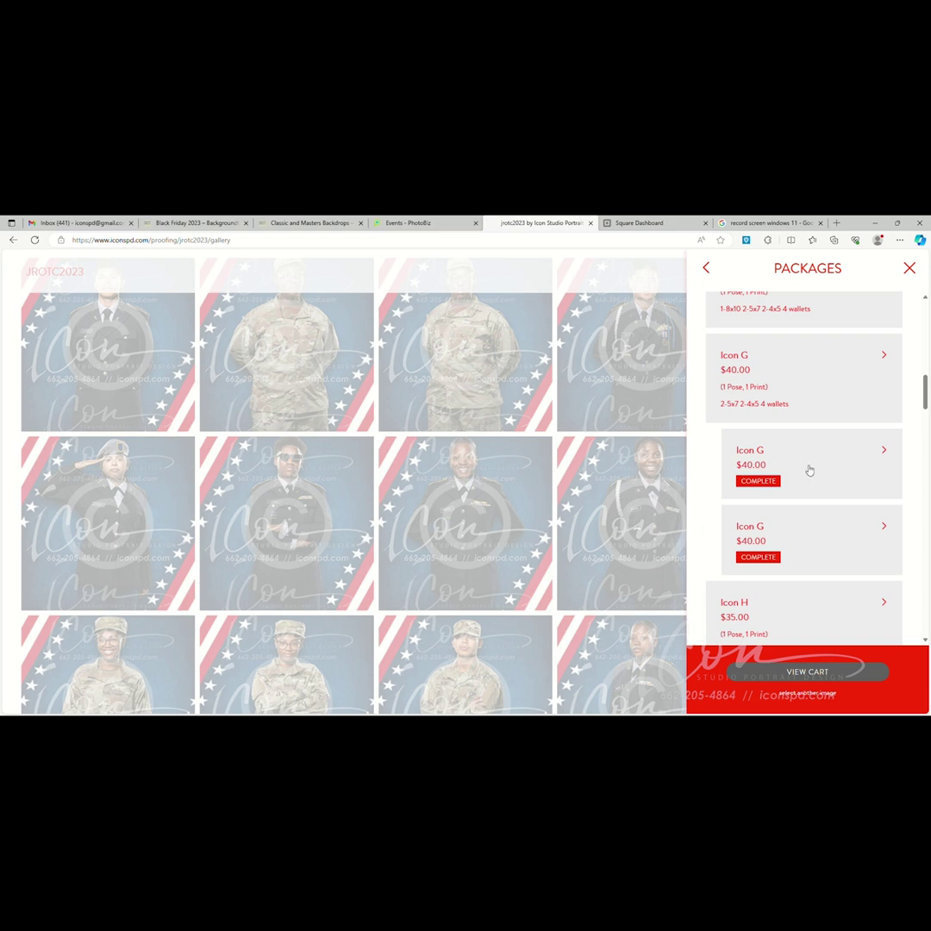
pyautogui.scroll(1, 788, 437)
pyautogui.scroll(3, 788, 437)
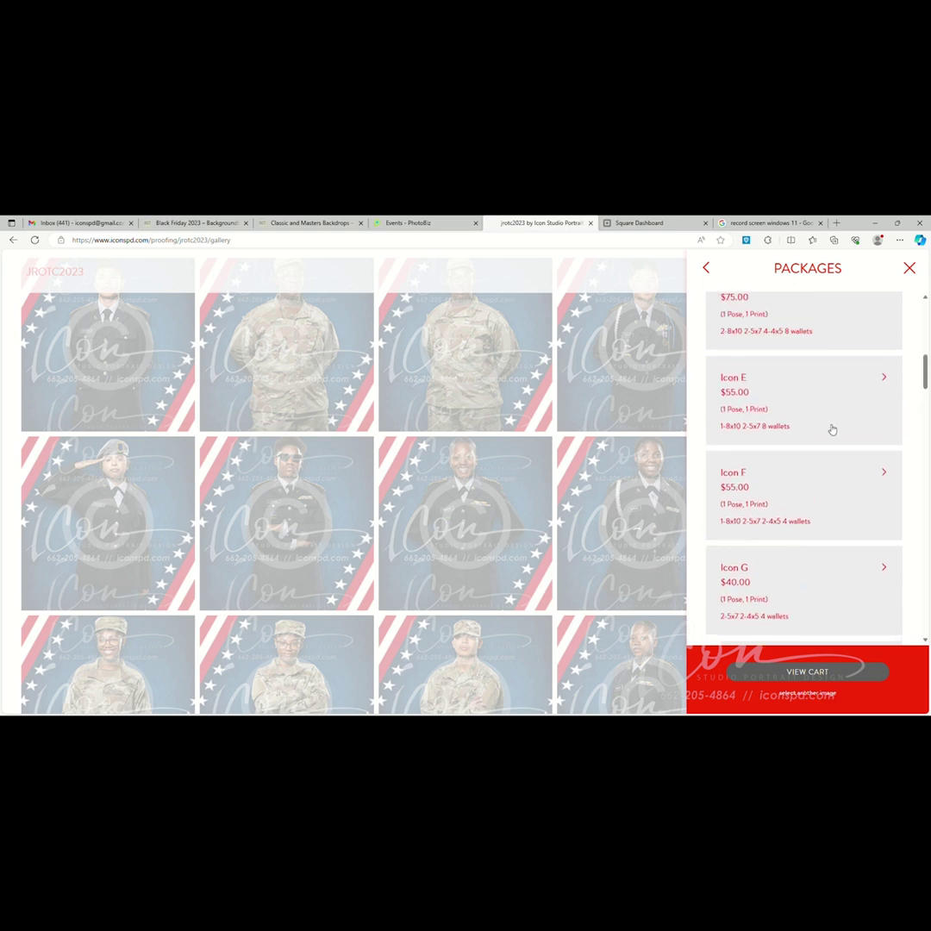
pyautogui.scroll(1, 759, 492)
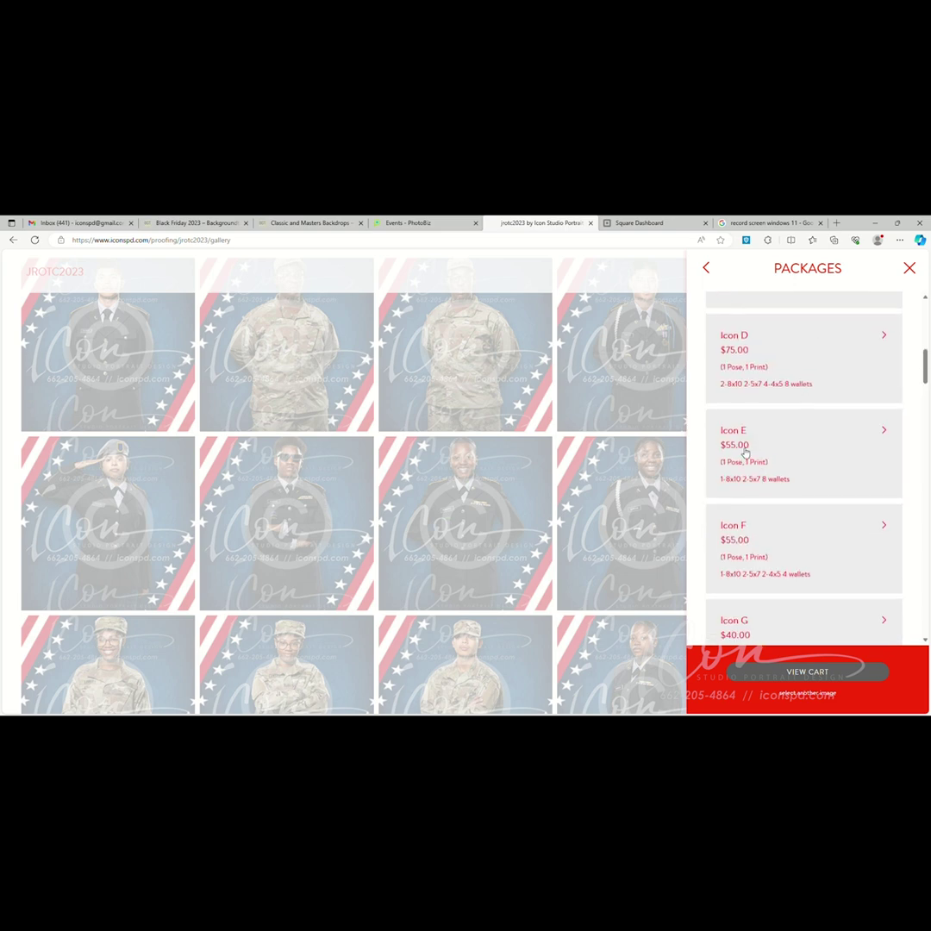
pyautogui.click(746, 454)
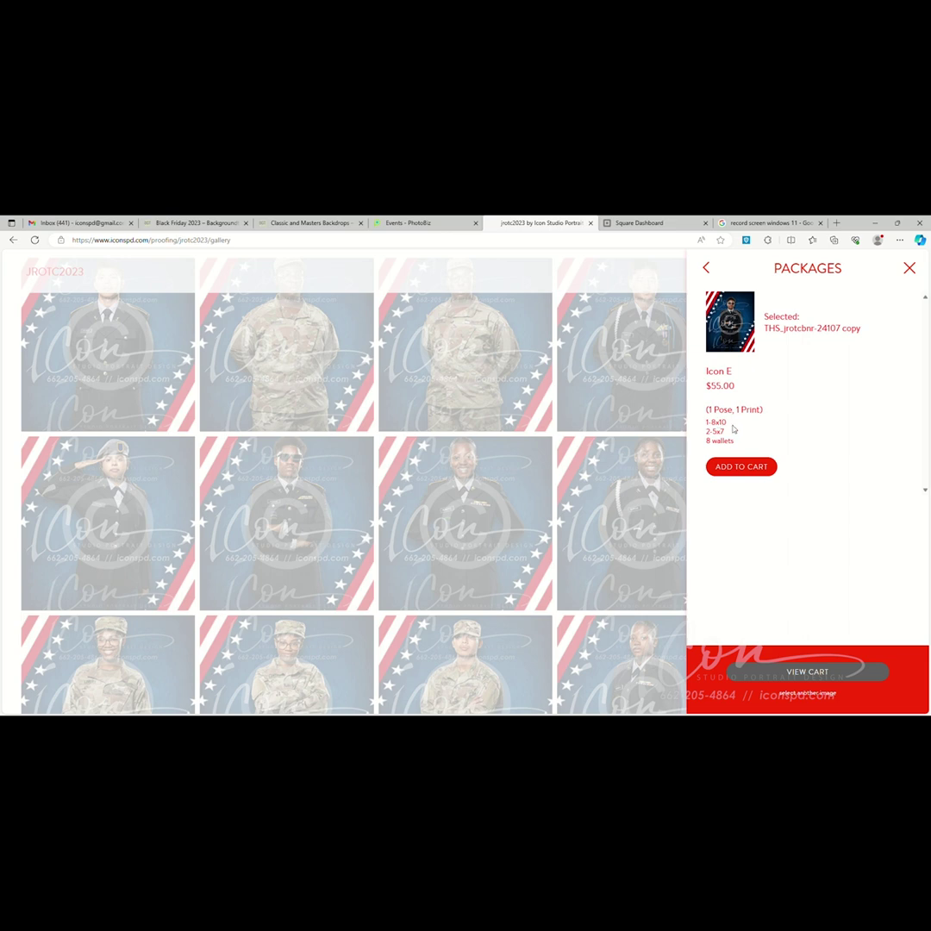
pyautogui.click(742, 466)
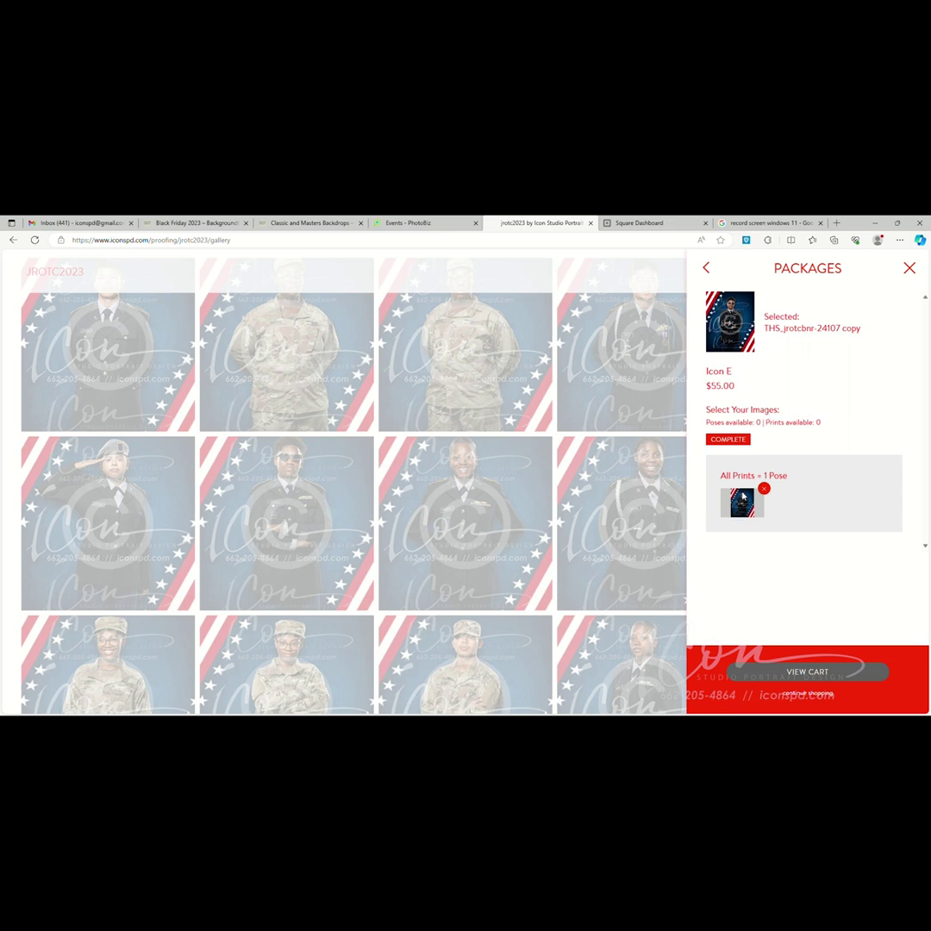
# - Review the cart: two Icon G at $40.00, one Icon E at $55.00, subtotal $135.00
pyautogui.click(808, 672)
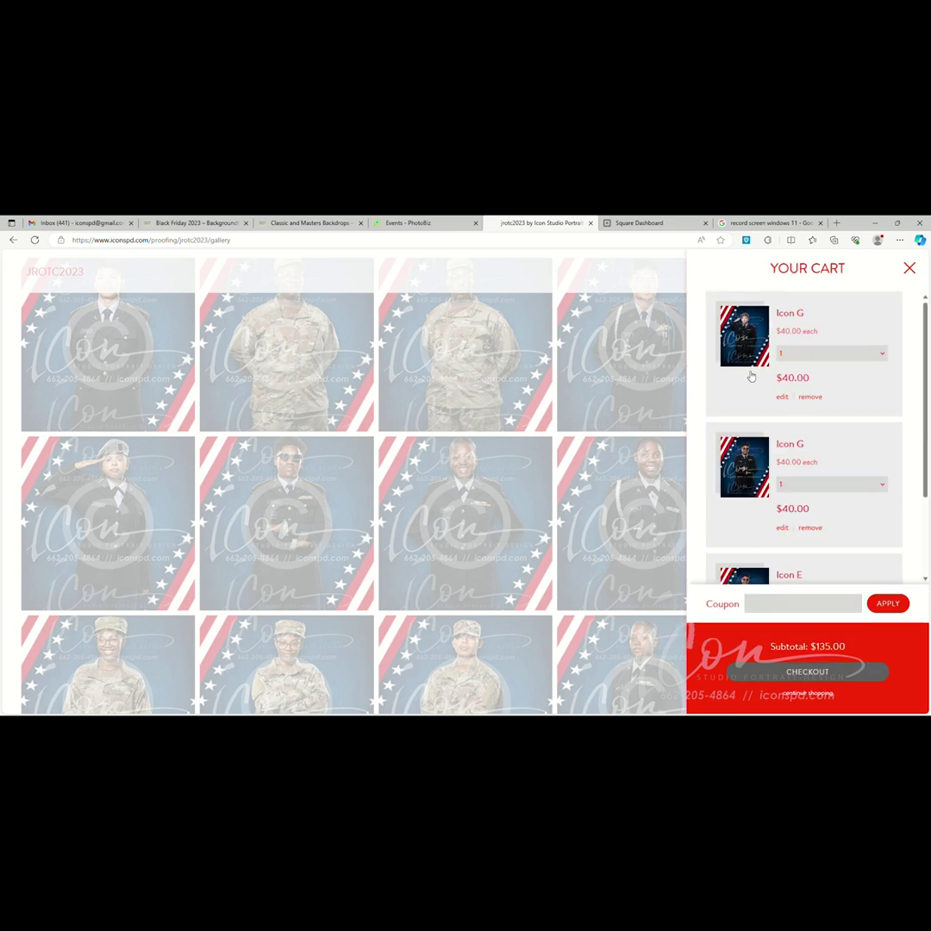
pyautogui.scroll(-2, 794, 345)
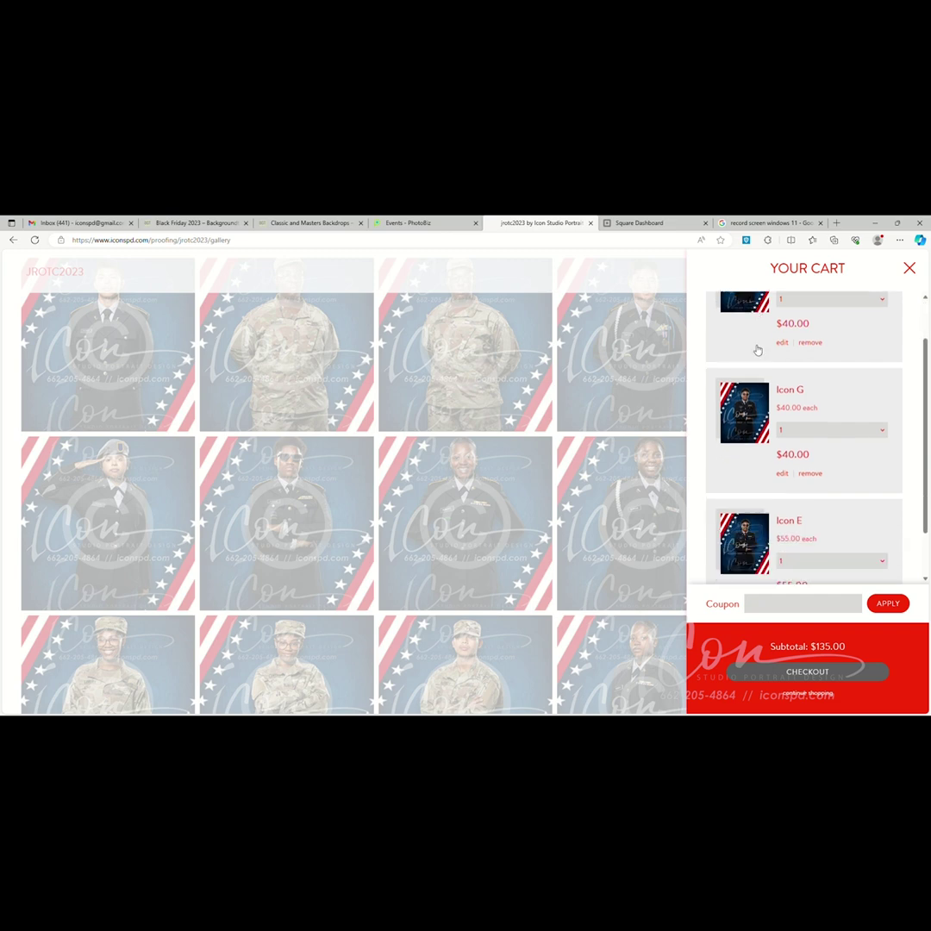
pyautogui.scroll(-1, 759, 406)
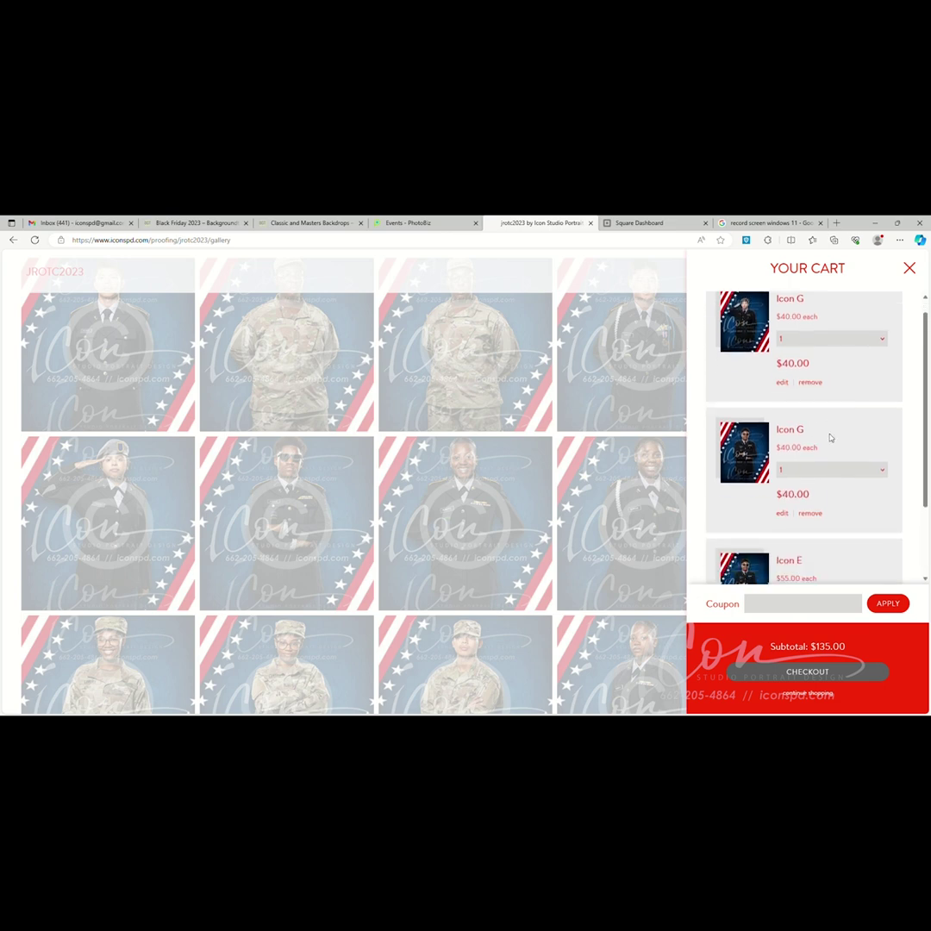
# - Proceed to Secure Checkout and view the $151.54 total with handling fee and sales tax
pyautogui.click(811, 673)
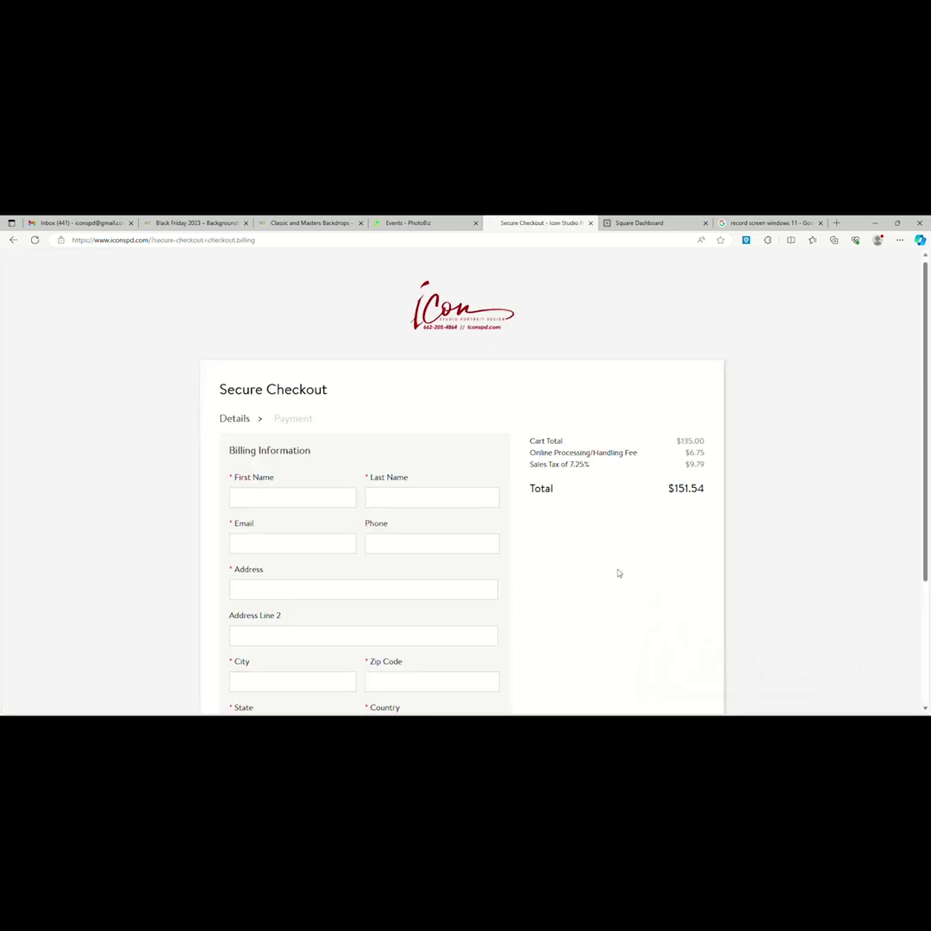
pyautogui.scroll(-3, 618, 574)
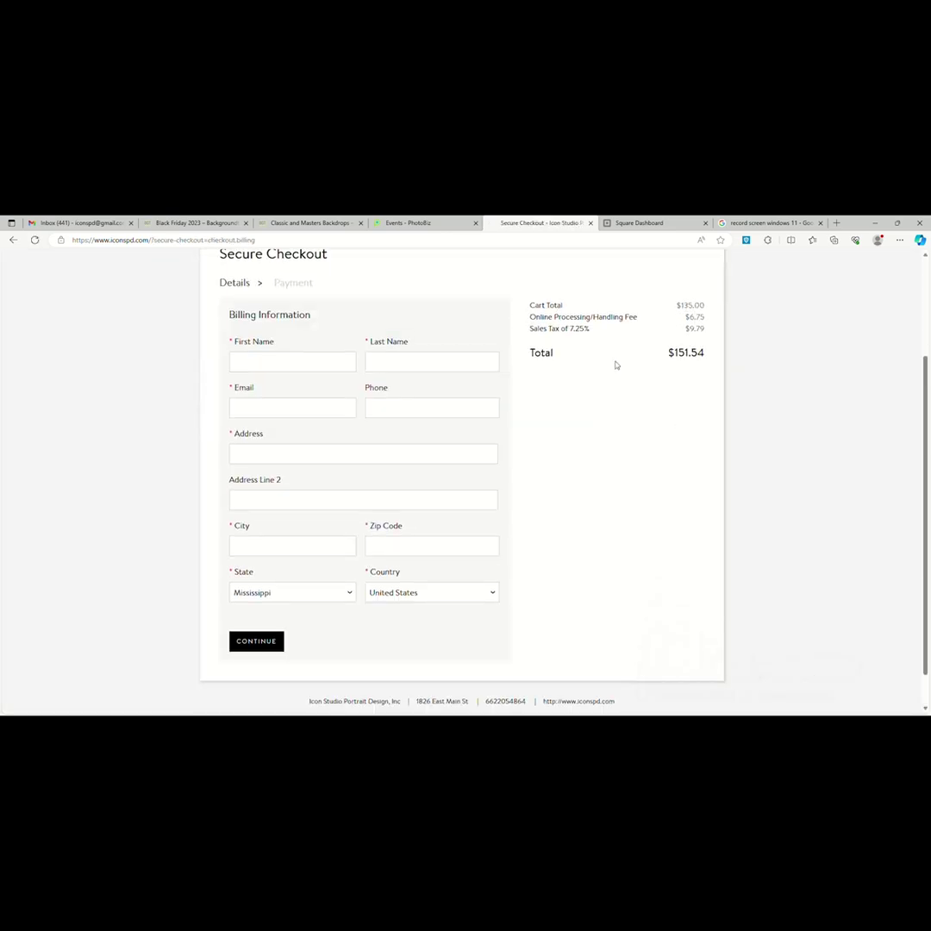